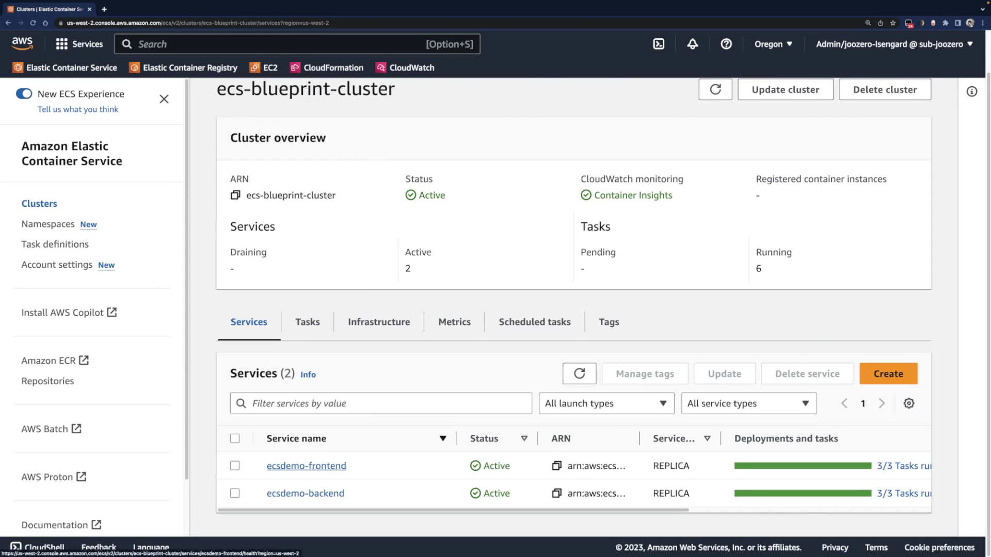
Open ecsdemo-frontend and check its load balancer health and CPU and memory charts.
left_click(306, 466)
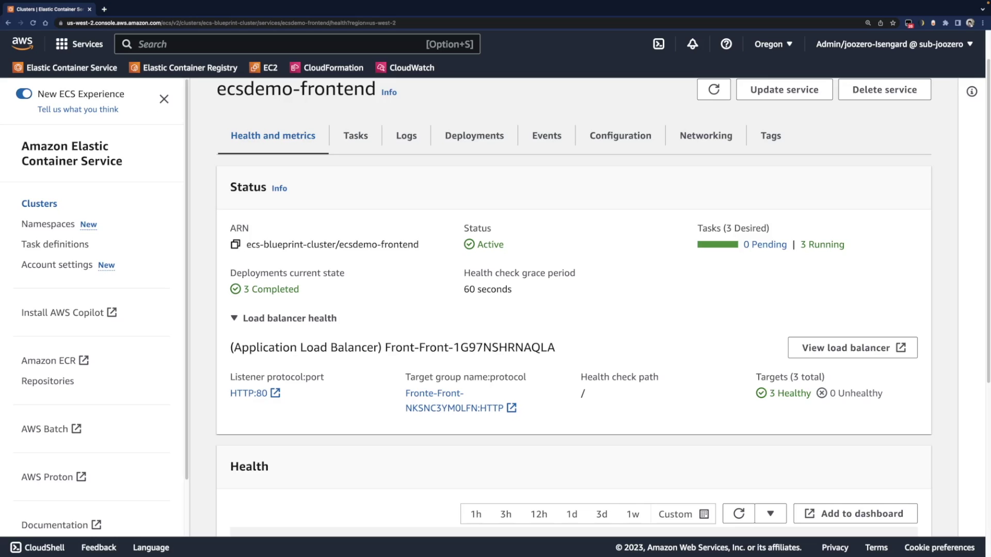
left_click_drag(230, 348, 556, 348)
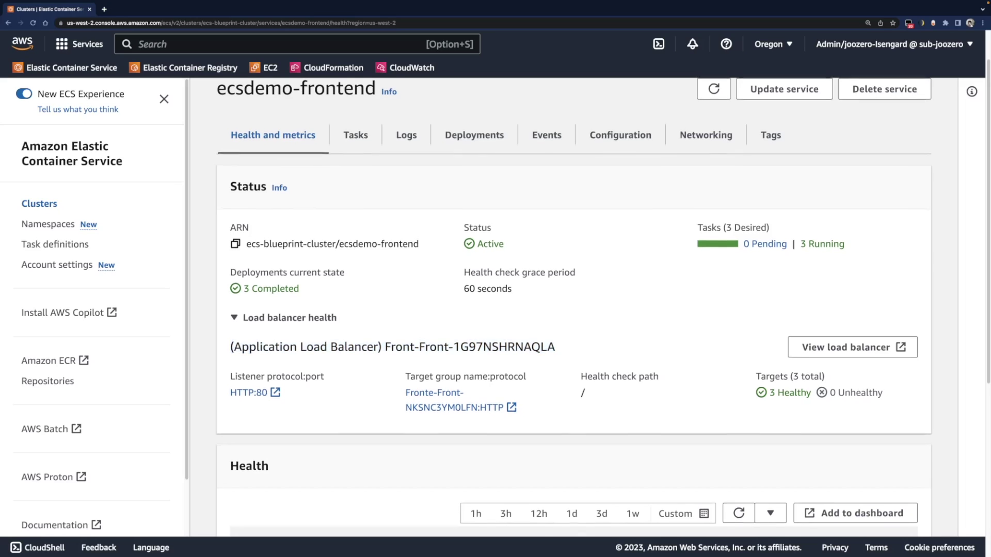
scroll(573, 311, "down", 5)
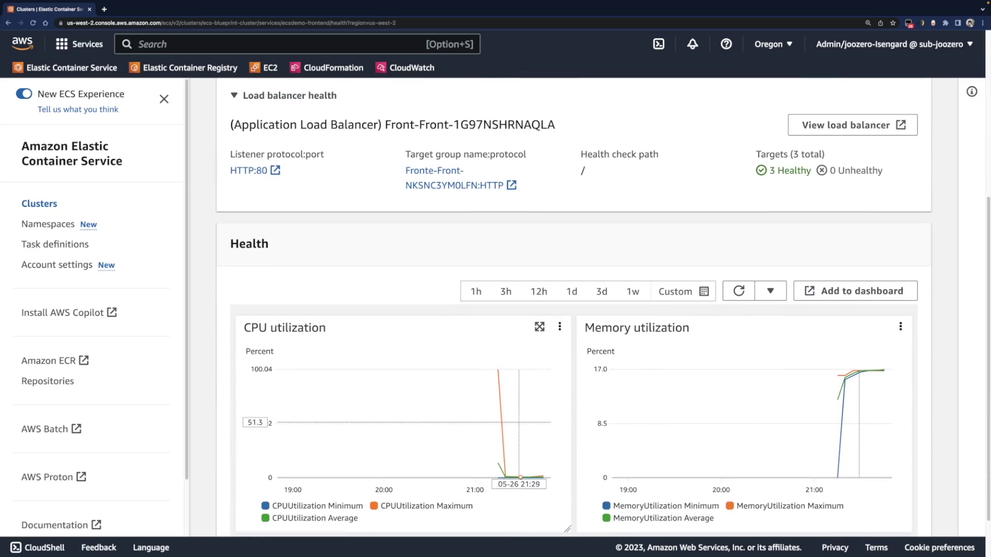
mouse_move(518, 478)
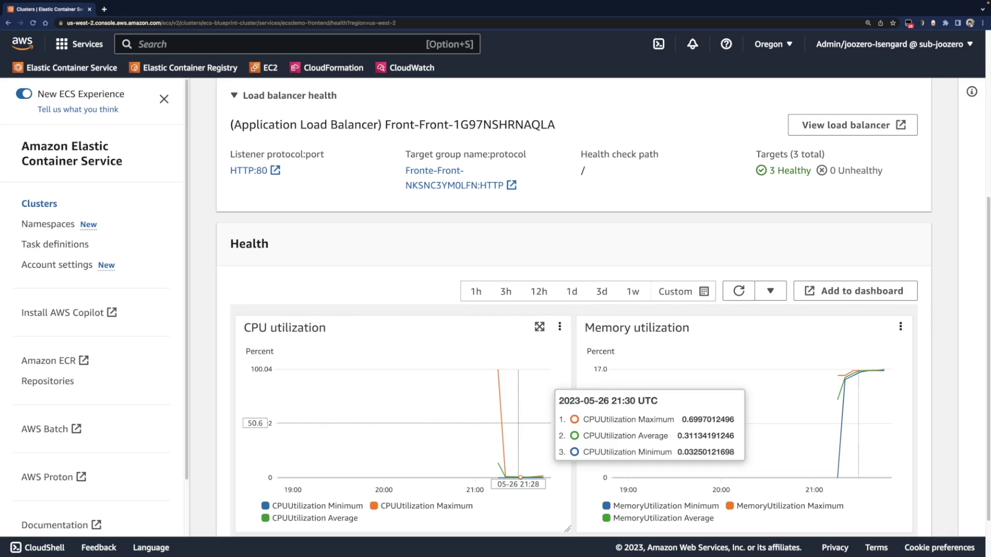
scroll(518, 434, "down", 1)
scroll(518, 434, "up", 3)
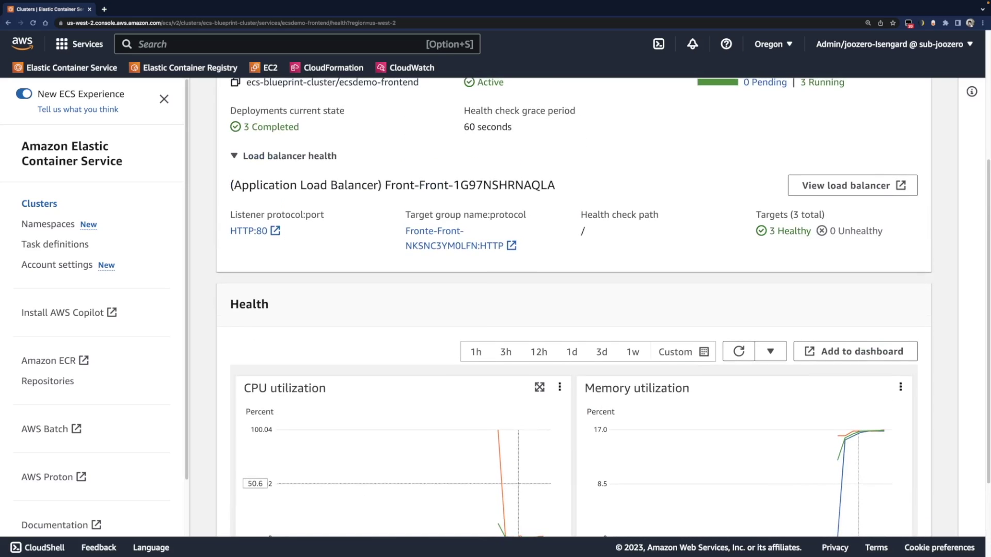
scroll(519, 434, "up", 2)
scroll(542, 310, "up", 3)
scroll(542, 309, "up", 1)
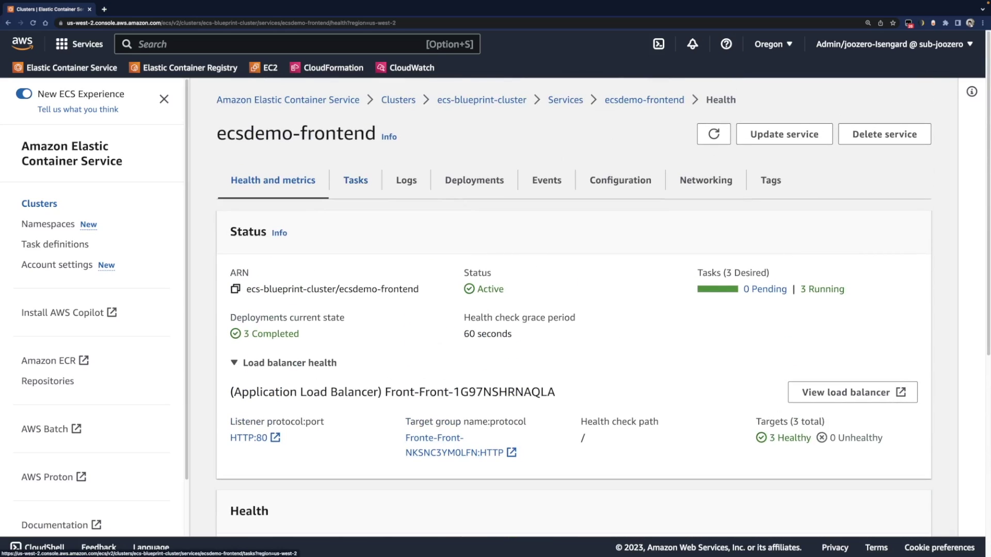
left_click(355, 179)
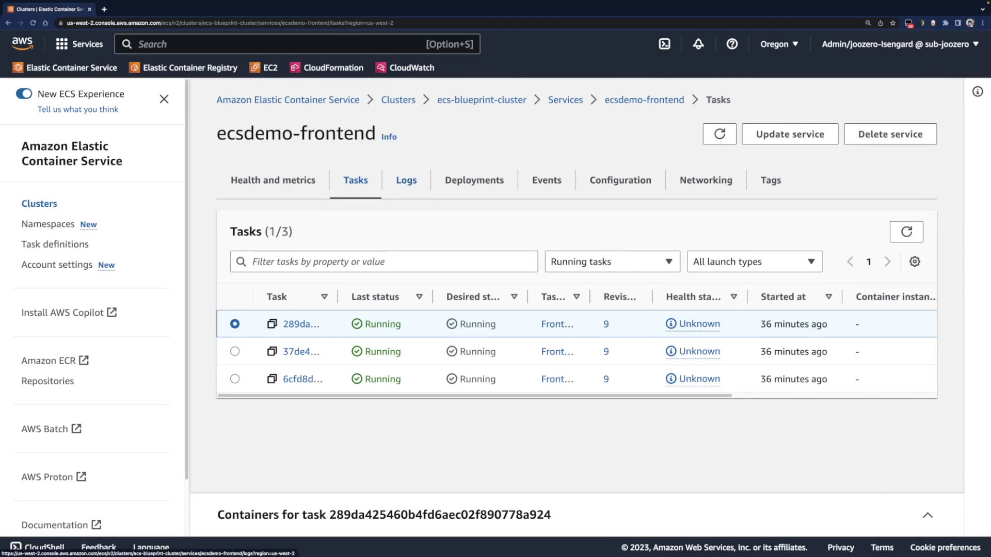
Check the three running frontend tasks and load the container logs with their DNS errors.
left_click(406, 180)
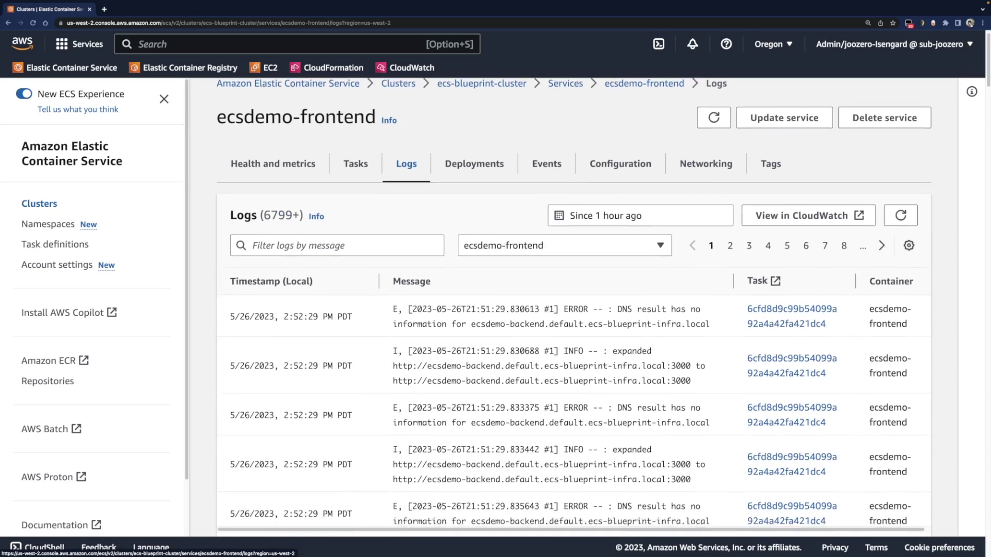
scroll(573, 307, "down", 3)
scroll(574, 308, "up", 3)
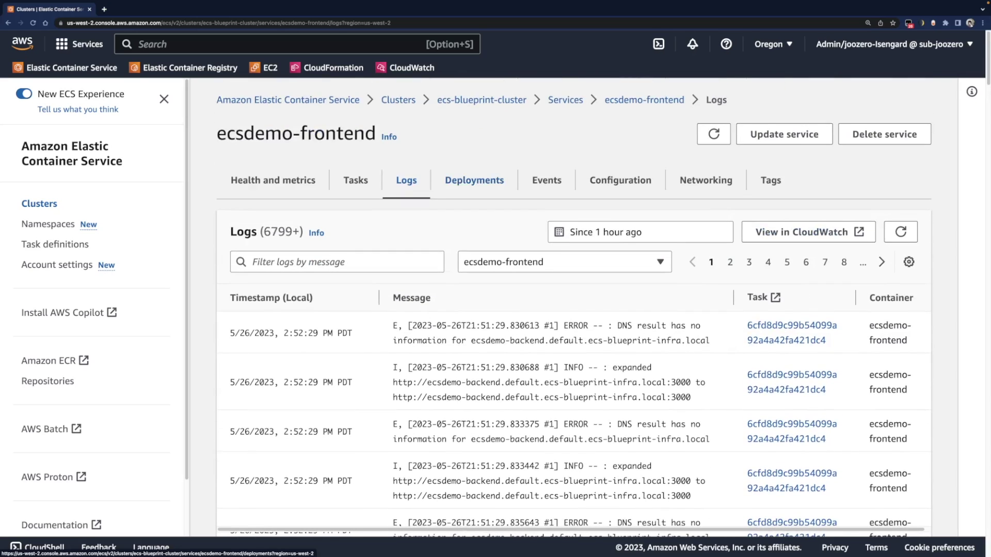
left_click(474, 180)
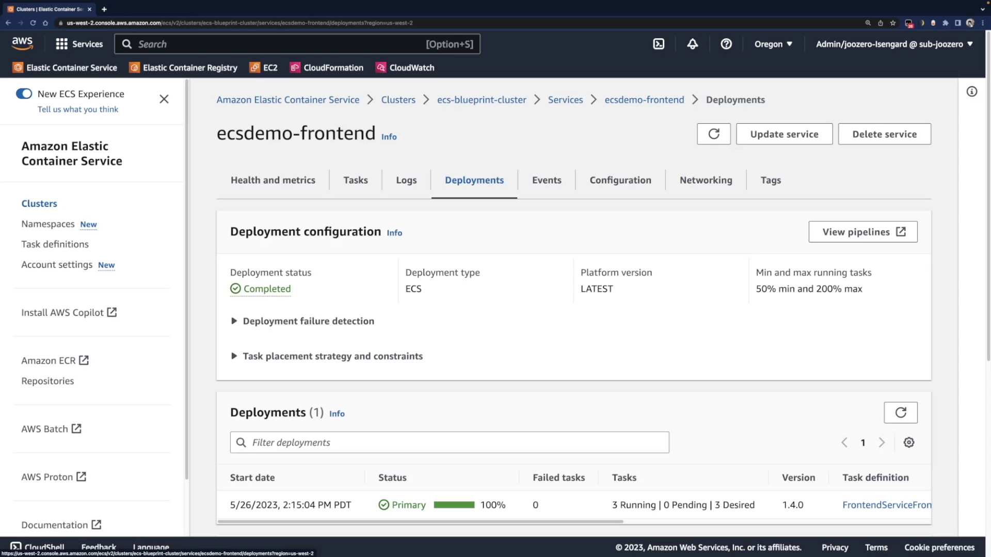
scroll(573, 310, "down", 2)
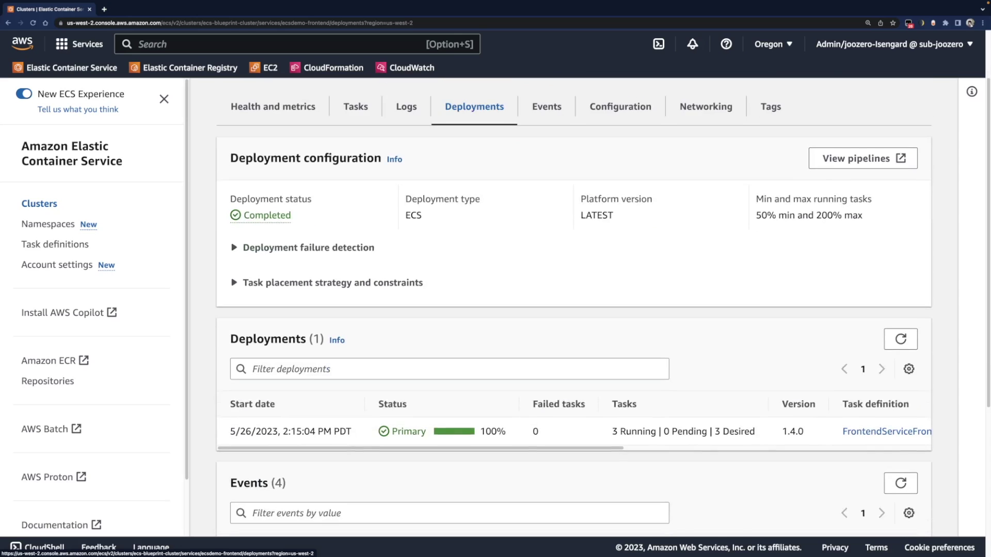
scroll(573, 309, "down", 4)
scroll(574, 310, "down", 1)
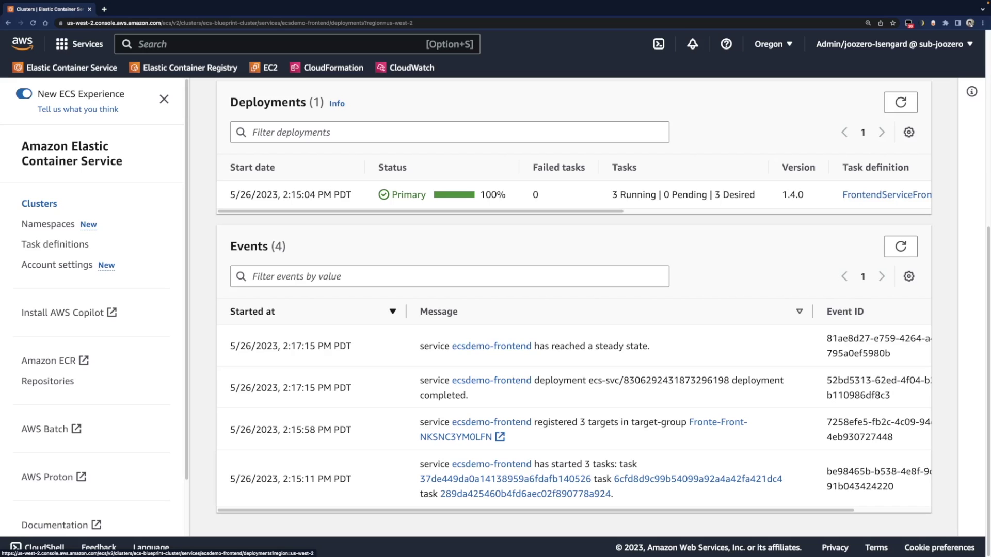
scroll(573, 309, "up", 1)
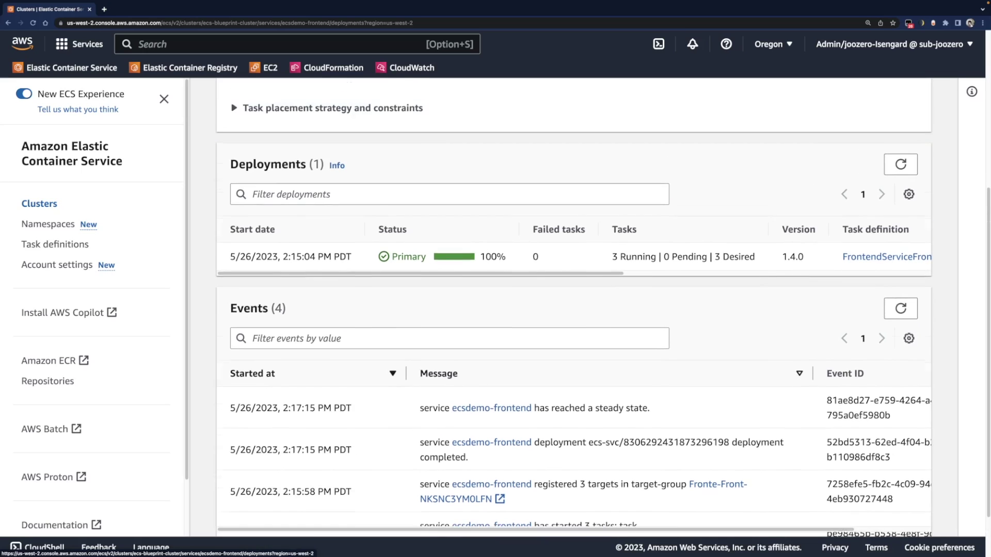
scroll(573, 310, "up", 2)
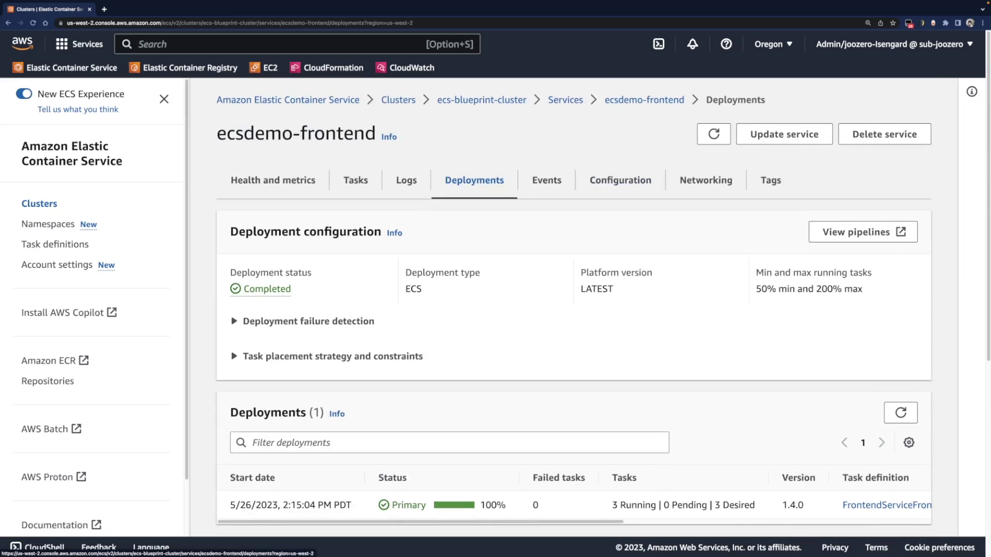
Check the frontend's deployment settings, its one completed deployment and four events.
left_click(620, 179)
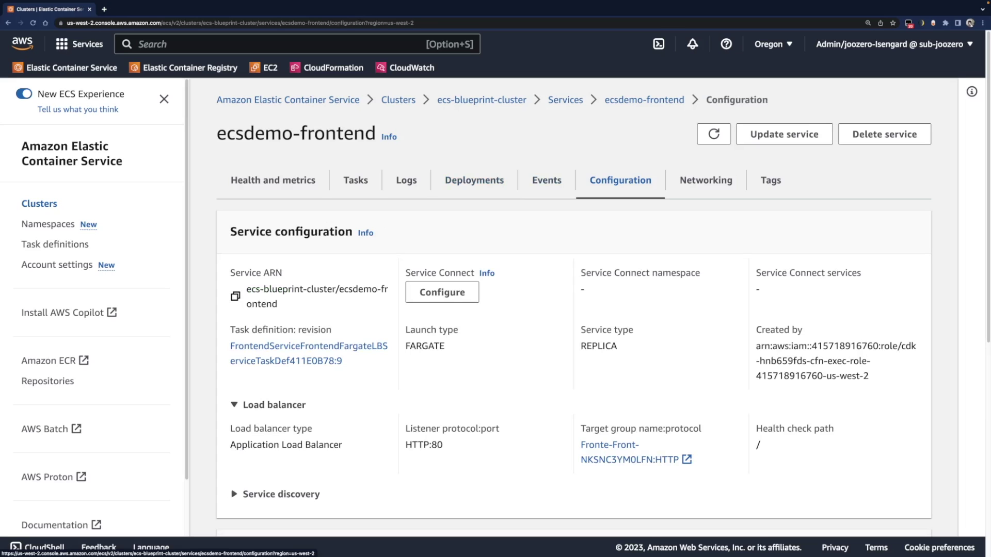
scroll(380, 468, "down", 1)
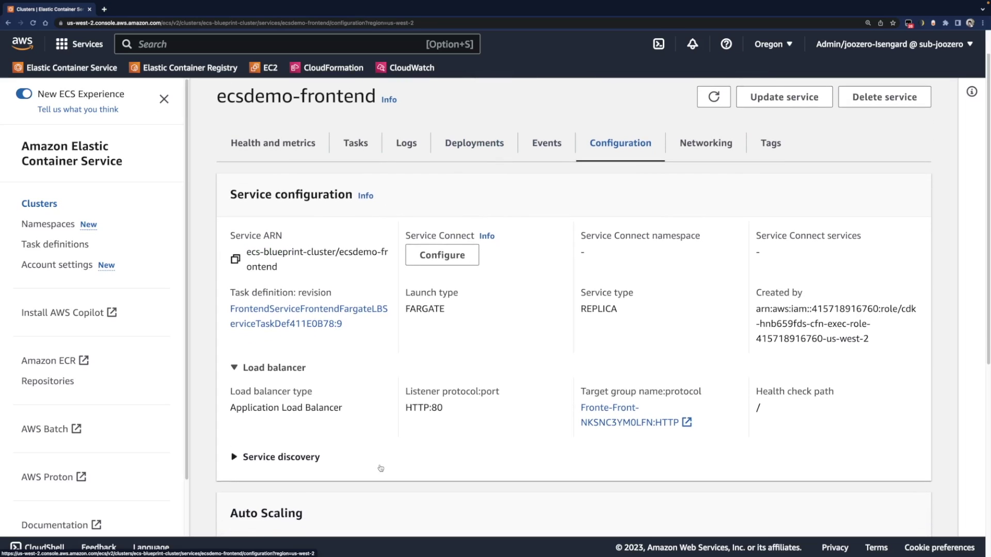
scroll(380, 468, "down", 1)
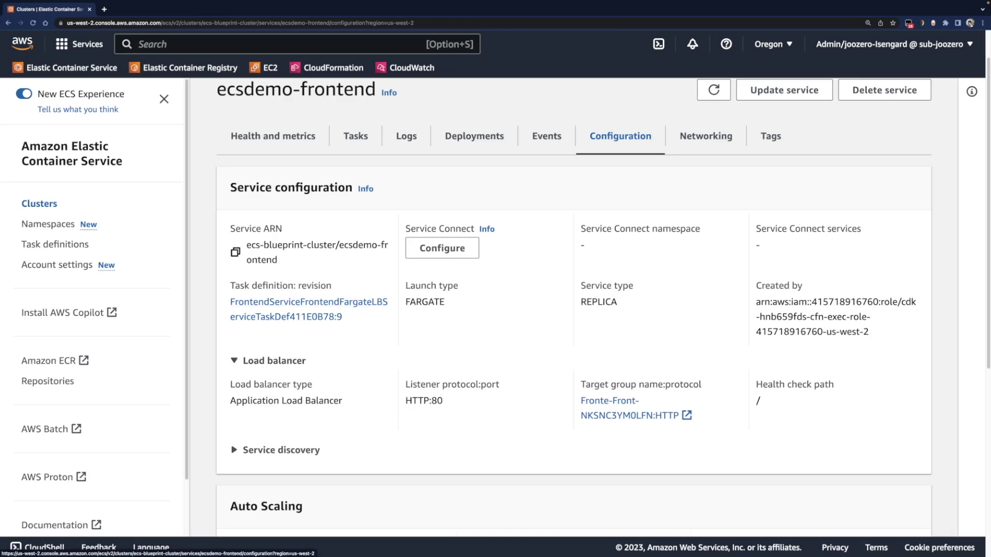
scroll(573, 309, "down", 2)
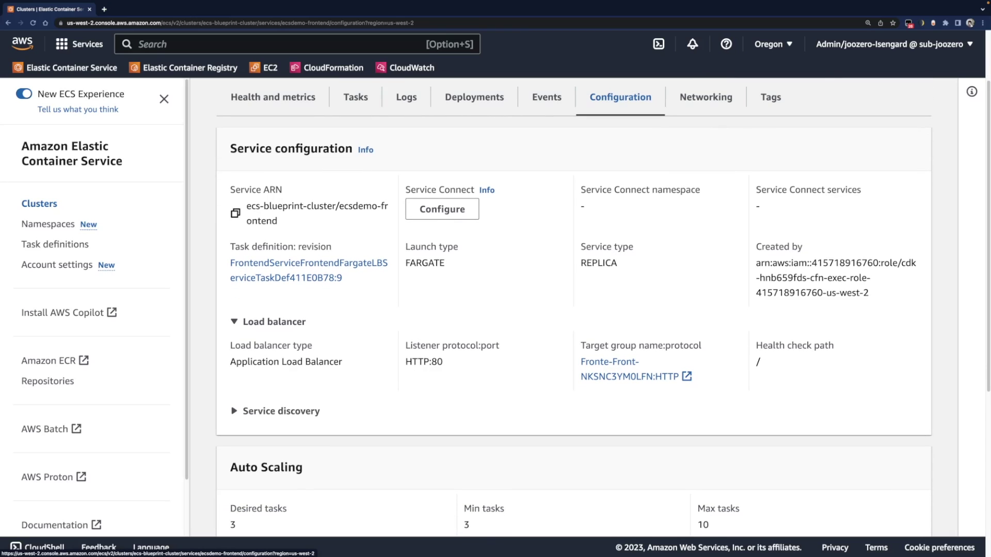
scroll(574, 311, "down", 1)
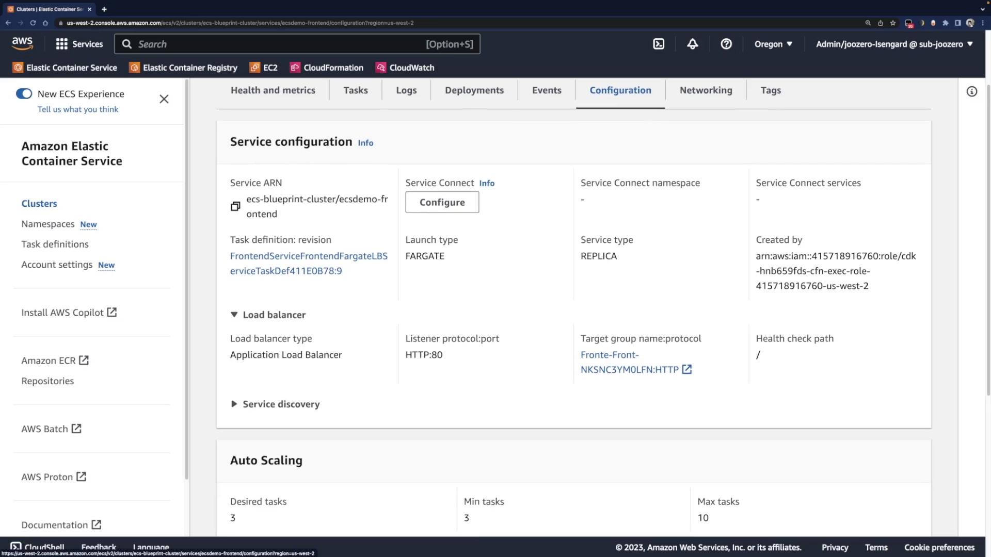
scroll(574, 310, "down", 1)
Show service discovery endpoint ecsdemo-frontend.default.ecs-blueprint-infra.local, private namespace, A record TTL 60.
left_click(281, 381)
scroll(572, 310, "down", 1)
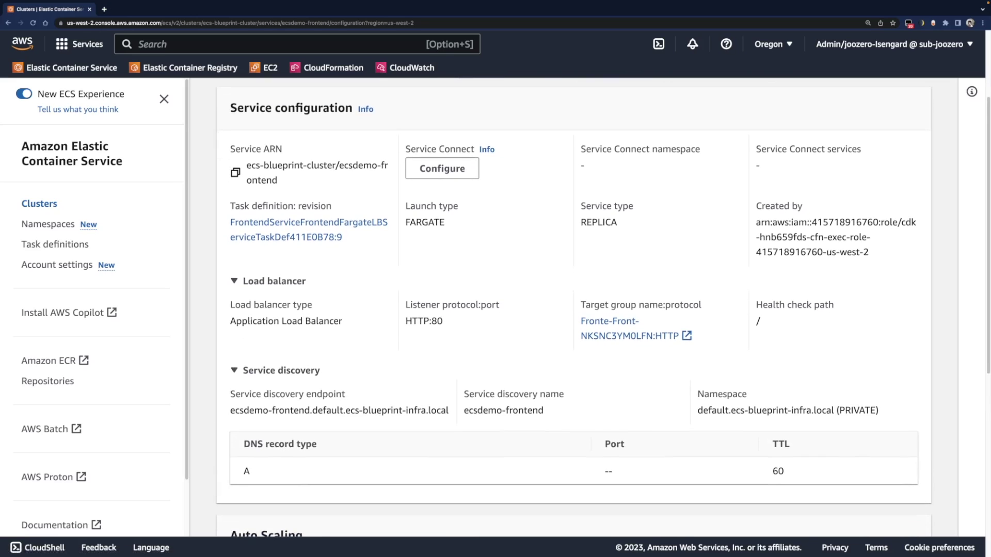
scroll(573, 310, "down", 1)
scroll(573, 309, "down", 1)
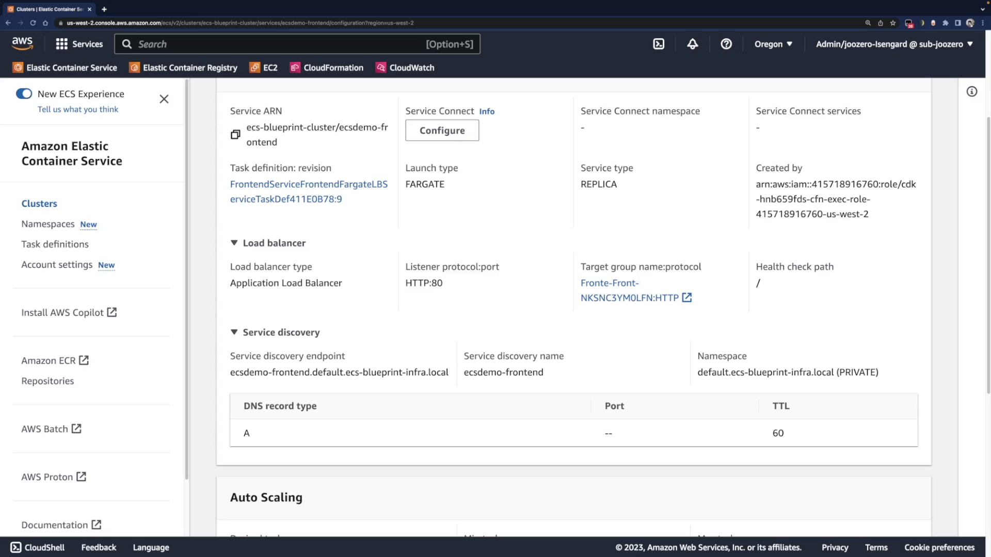
scroll(573, 310, "down", 2)
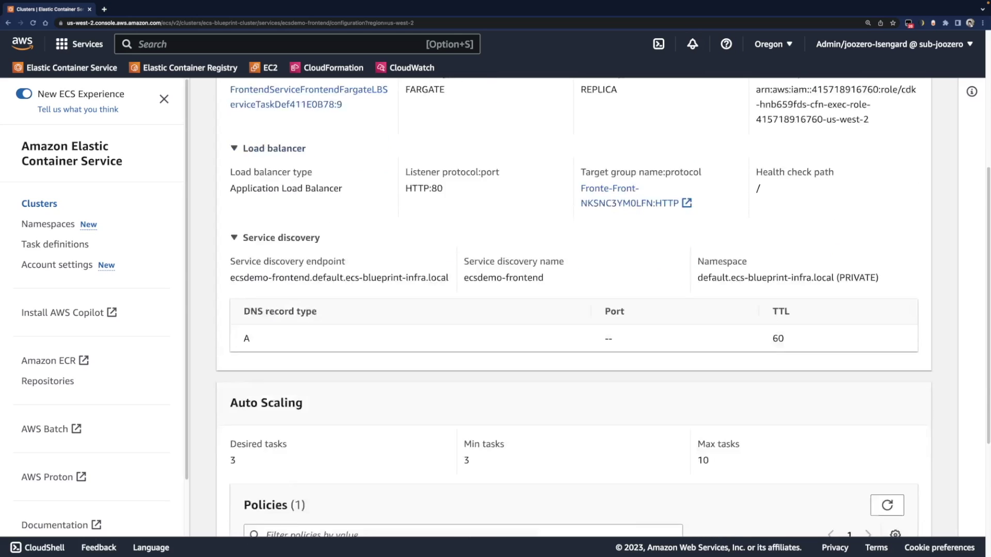
scroll(573, 310, "down", 2)
scroll(573, 309, "down", 1)
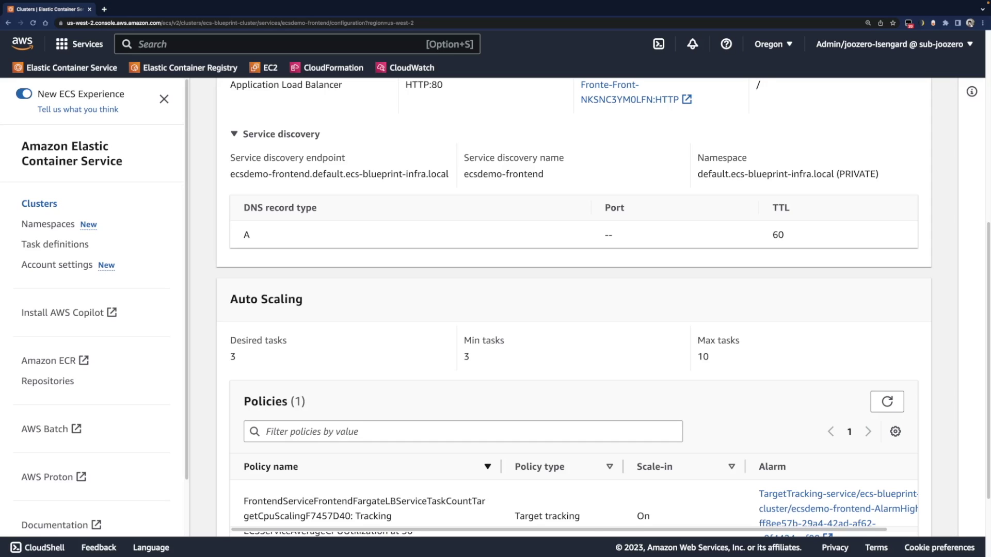
scroll(574, 310, "down", 1)
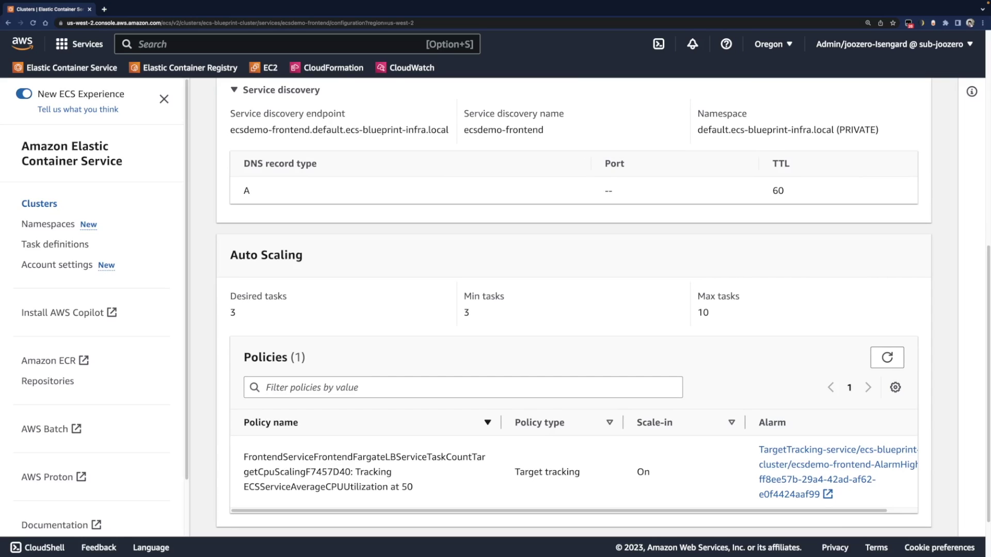
triple_click(547, 472)
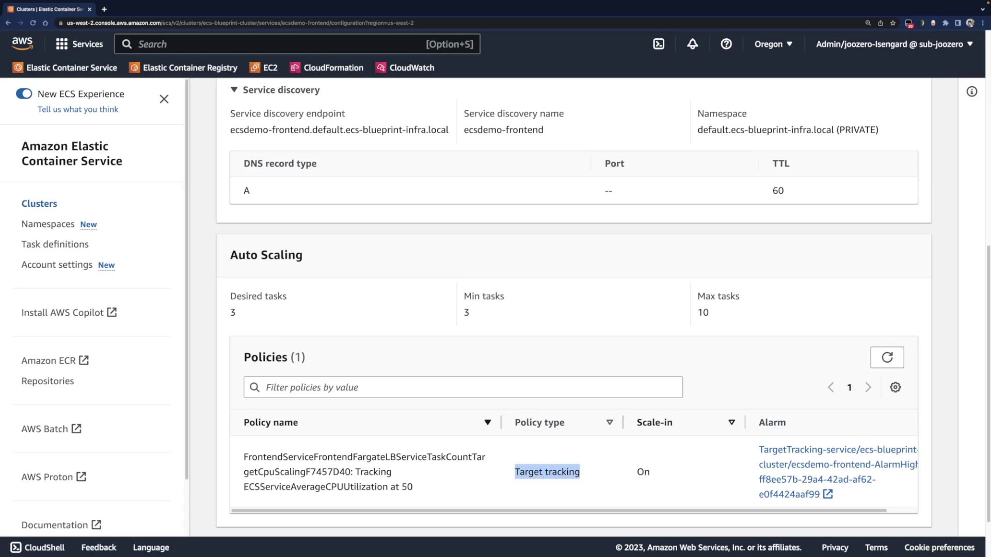
scroll(572, 310, "up", 1)
scroll(573, 310, "up", 3)
scroll(574, 309, "up", 1)
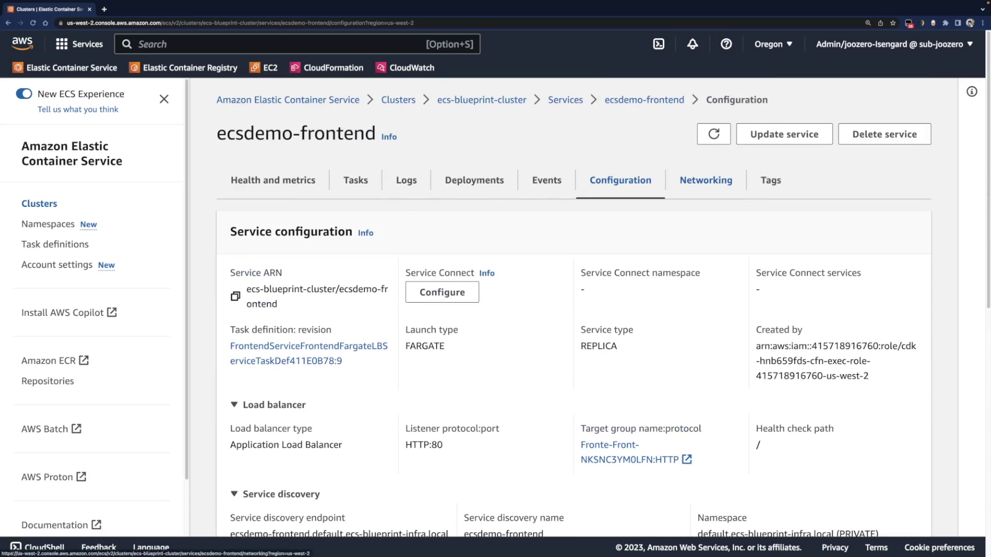
left_click(705, 179)
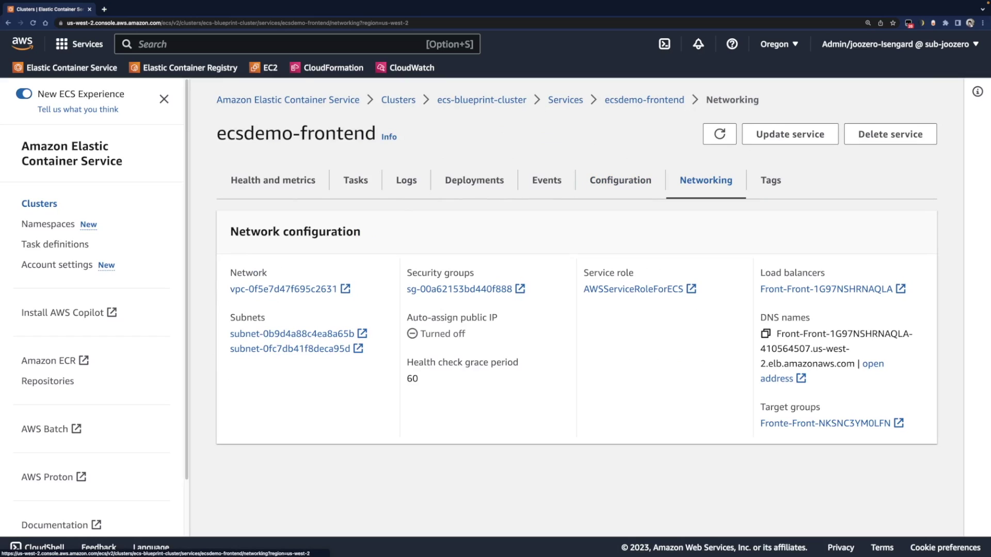